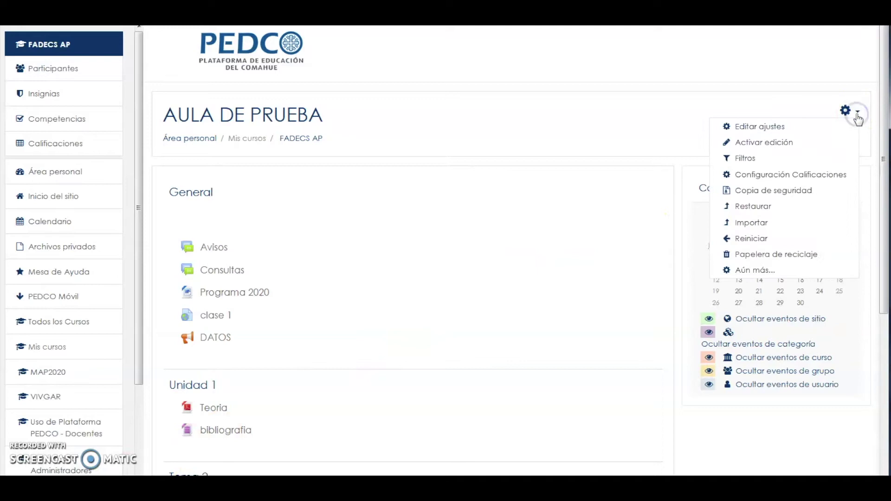
Step: Turn on course editing and add a Tarea activity to the Unidad 1 section
left_click(743, 145)
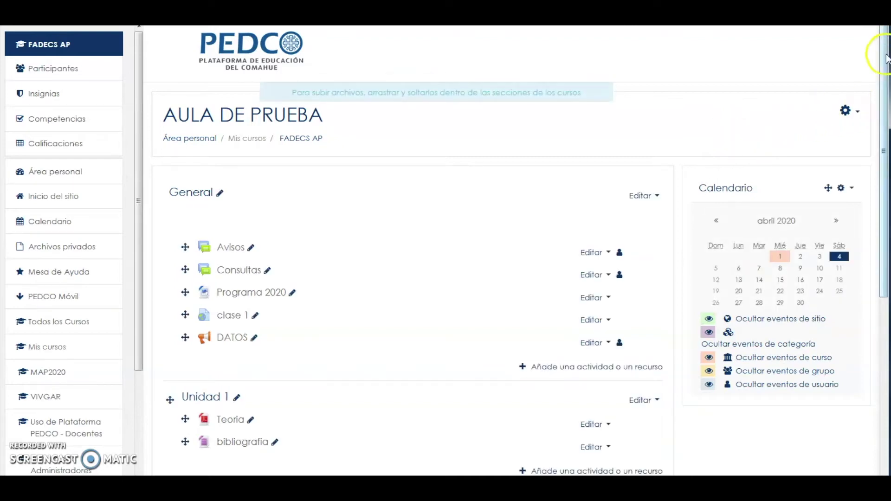
left_click_drag(883, 58, 884, 139)
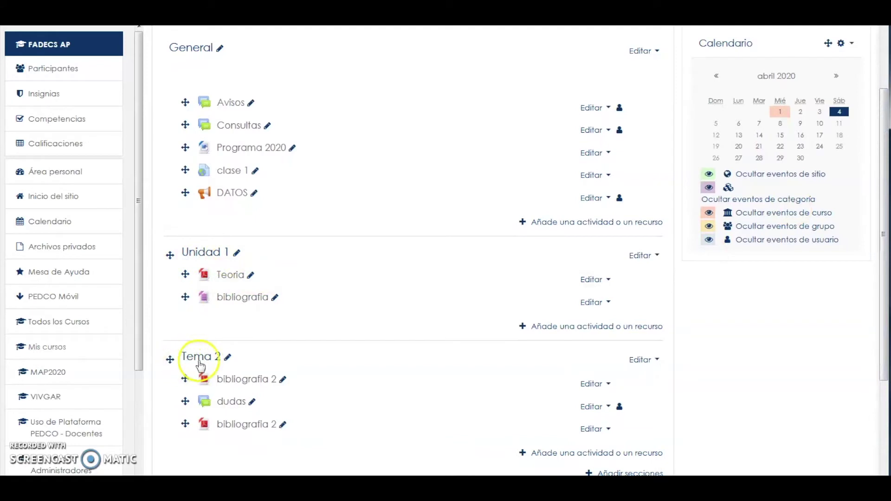
left_click(542, 329)
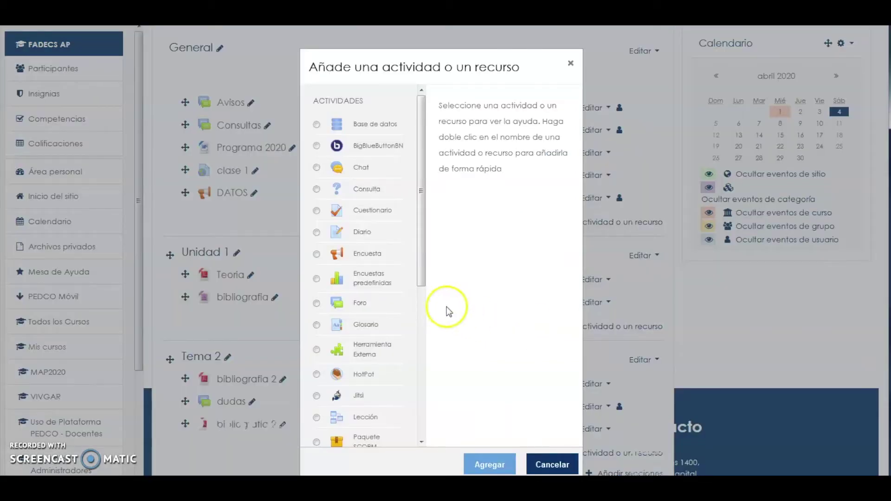
left_click_drag(420, 282, 413, 371)
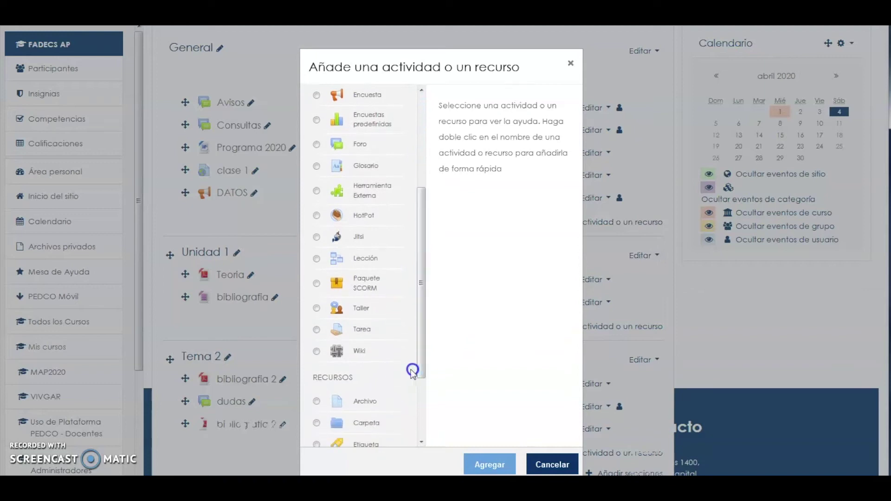
left_click(316, 329)
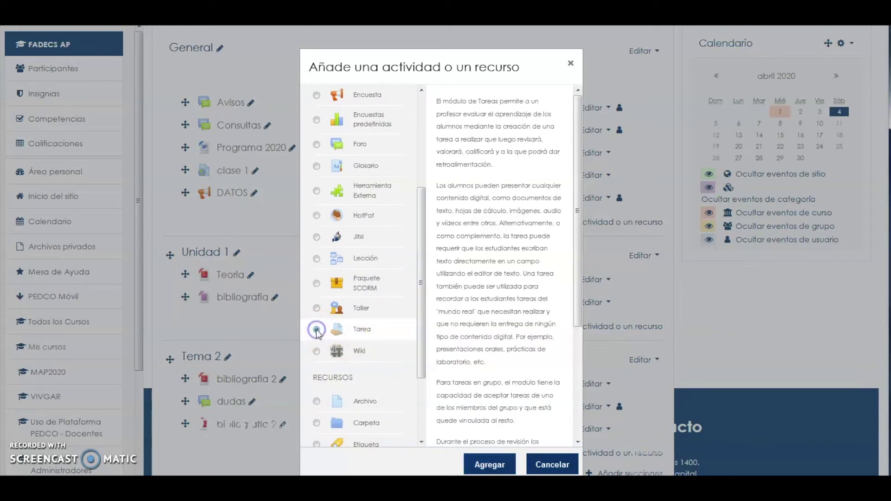
left_click(488, 463)
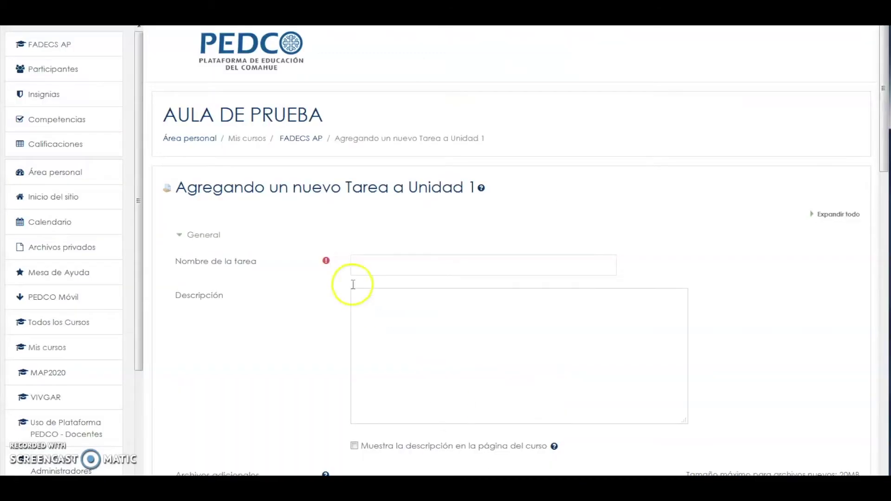
Step: Name the task TRABAJO PRACTICO 1 and give it a description beginning with CONSIGNAS that is shown on the course page
left_click(370, 264)
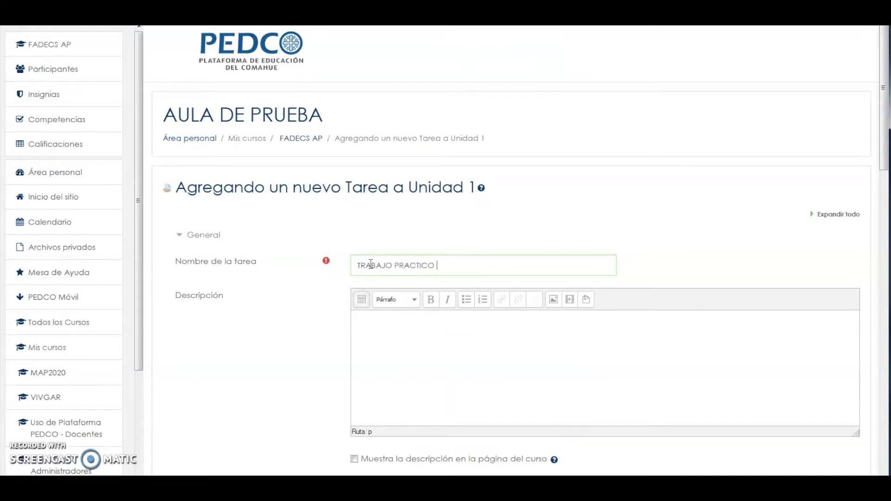
left_click(417, 351)
type("coNSIGNAS")
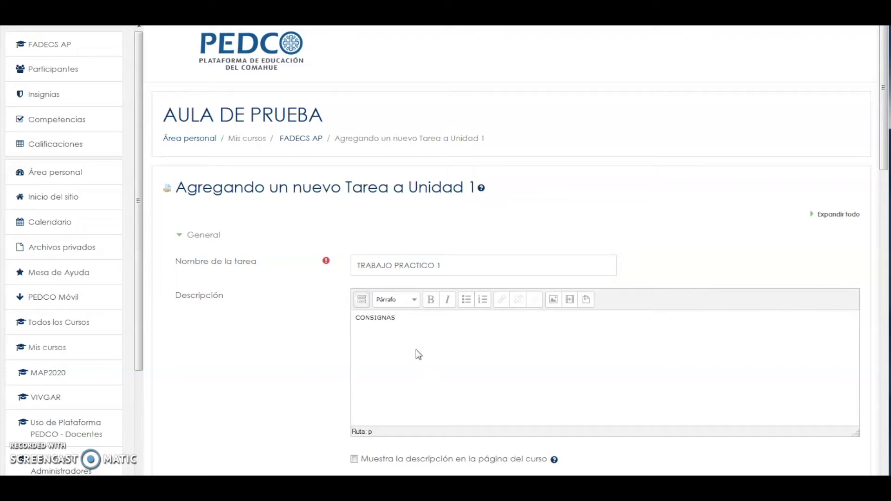
scroll(416, 354, "down", 2)
left_click(354, 350)
Step: Add the lines TIPO DE ARCHIVO, CANTIDAD DE PAGINAS, LETRA TIMES CUERPO 12 and INTERLINEADO 1,5 below CONSIGNAS: in the description
left_click(390, 211)
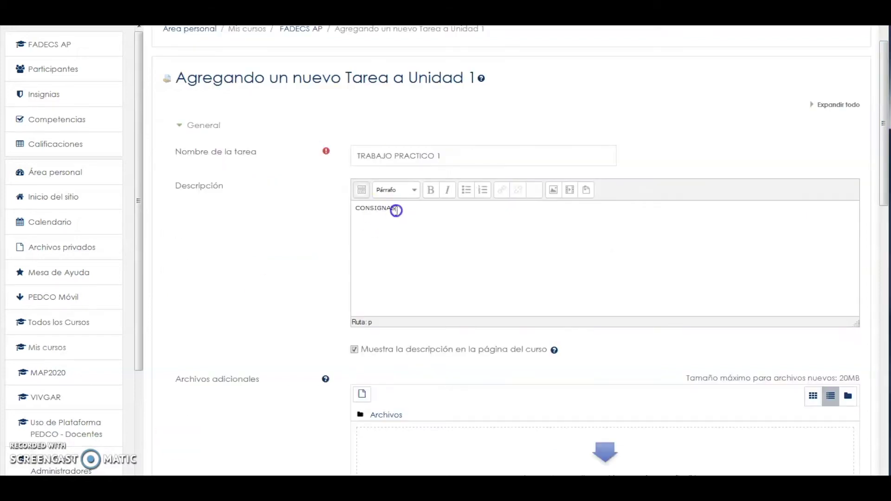
key("Return")
type("TIPO DE ARCHIVO CANTIDAD DE PAGINAS")
left_click(414, 220)
key("Return")
left_click(451, 230)
key("Return")
type("LETRA TIMES CUERPO 12")
key("Return")
type("INTERLINEADO 1,5")
Step: Make the four lines below CONSIGNAS: bold in the description
left_click(425, 259)
left_click_drag(426, 259, 352, 219)
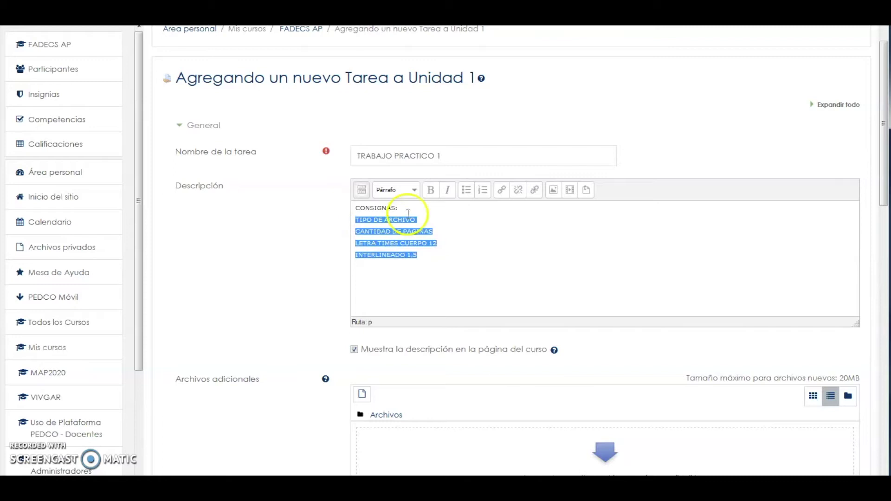
left_click(431, 196)
left_click(446, 233)
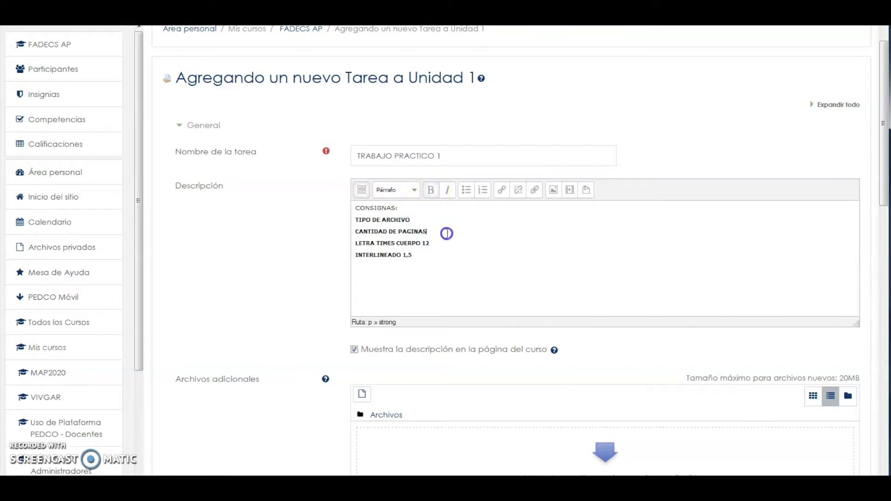
Step: Try centring the whole description text using the expanded formatting options, and return it to left alignment
left_click(362, 190)
left_click_drag(437, 301, 352, 249)
left_click(483, 214)
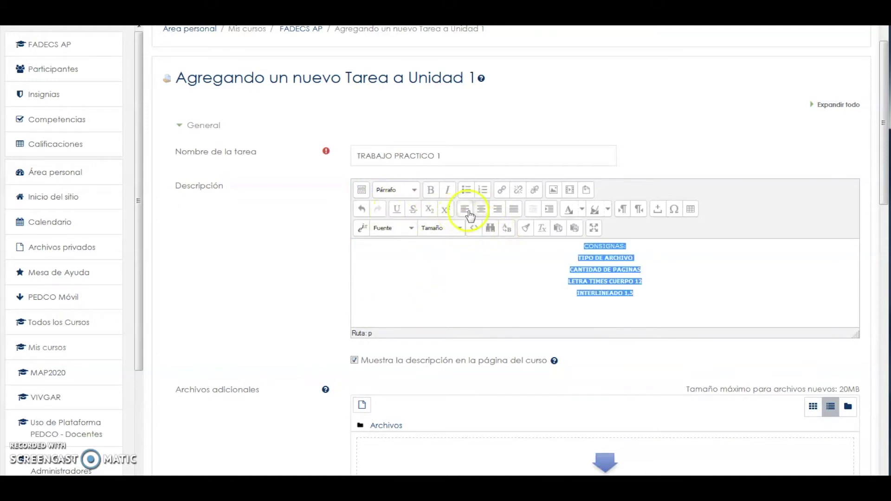
left_click(465, 209)
left_click(464, 256)
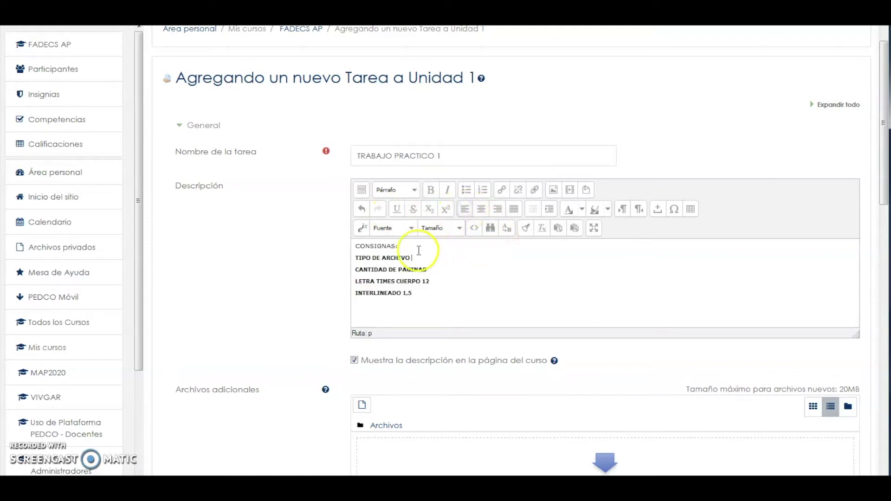
Step: Format the CONSIGNAS: line of the description as Encabezado 2
left_click_drag(420, 245, 336, 250)
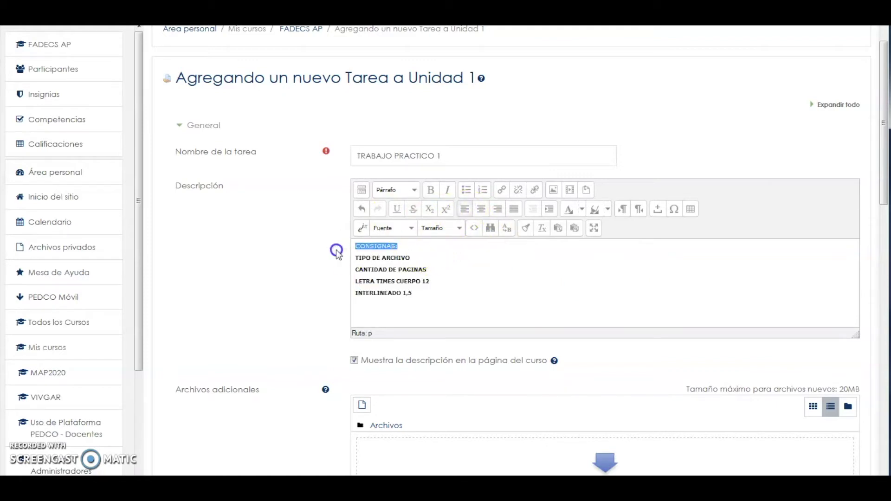
left_click(415, 192)
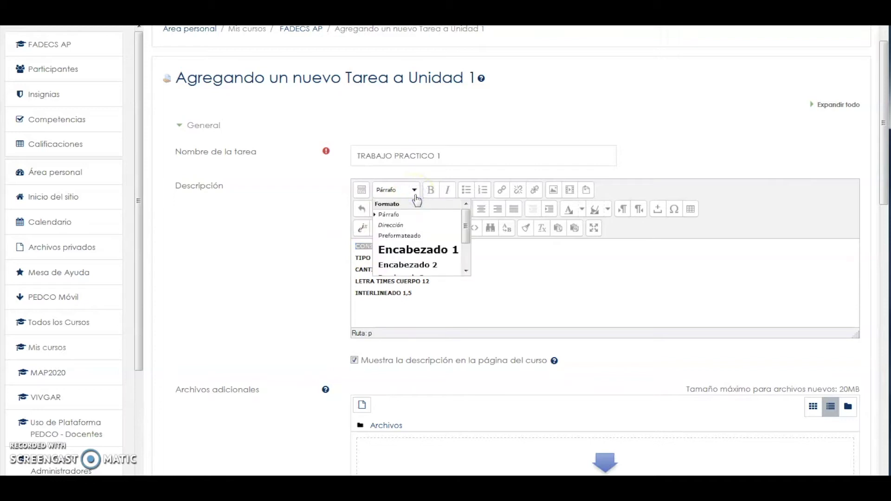
left_click(405, 263)
left_click(469, 263)
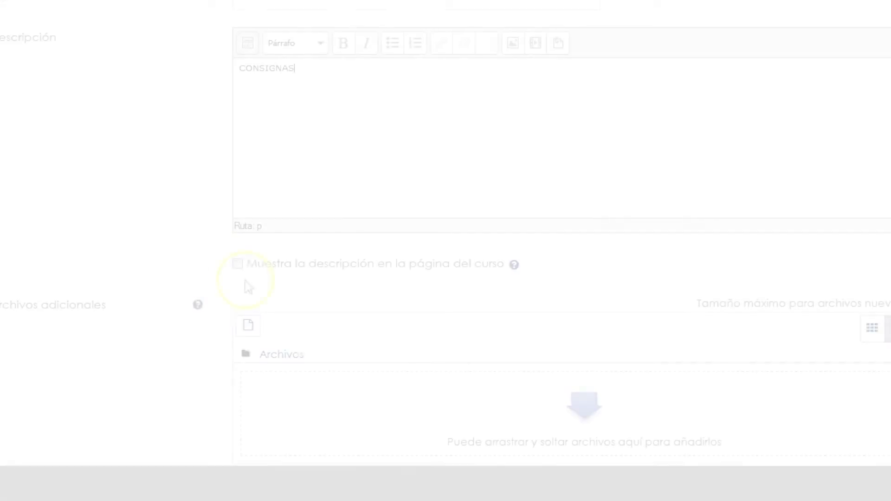
left_click(237, 266)
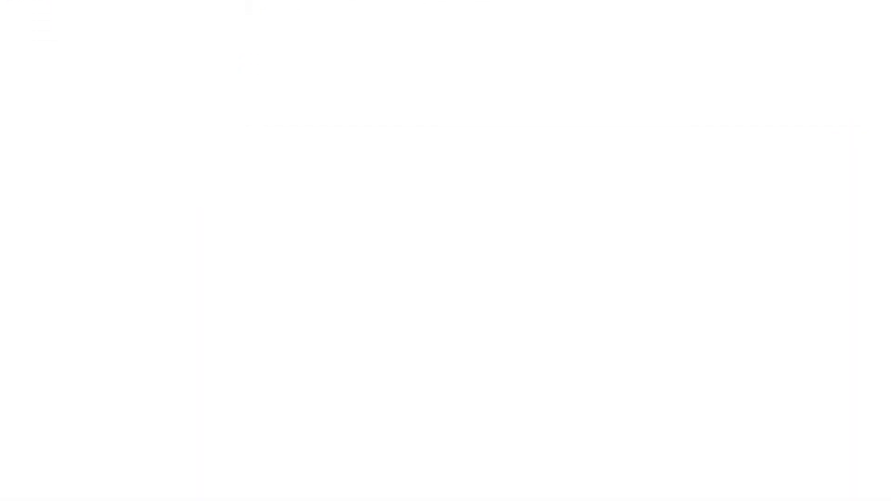
Step: Try disabling and re-enabling the Permitir entregas desde and Fecha de entrega dates under Disponibilidad
left_click(884, 214)
left_click_drag(885, 213, 887, 321)
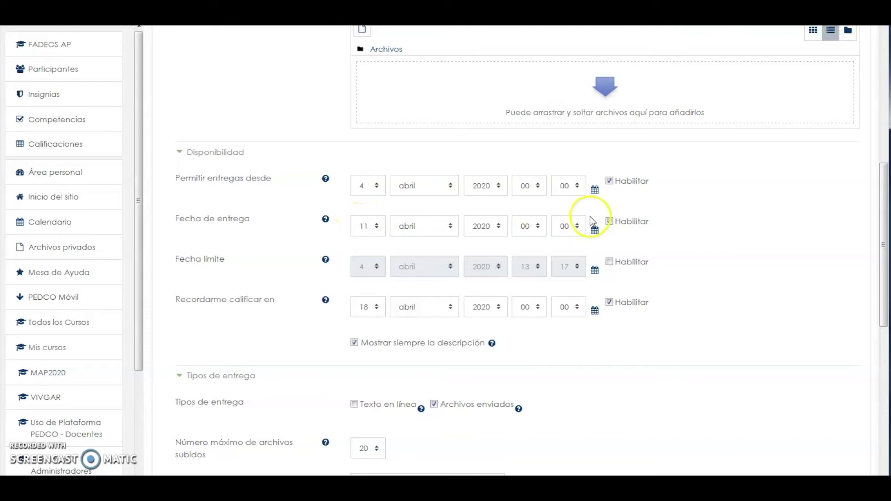
left_click(610, 182)
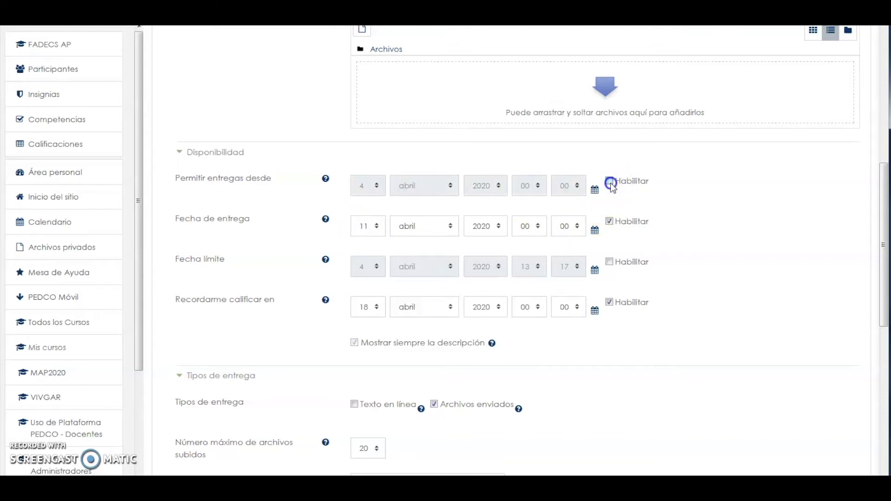
left_click(610, 182)
left_click(610, 222)
left_click(610, 222)
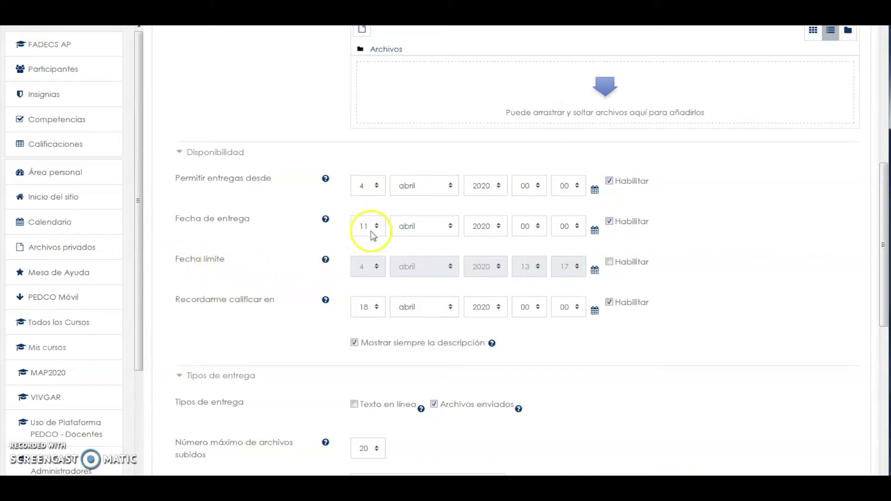
Step: Enable the Fecha límite and set it to 12 abril 2020 at 00:00
left_click(609, 263)
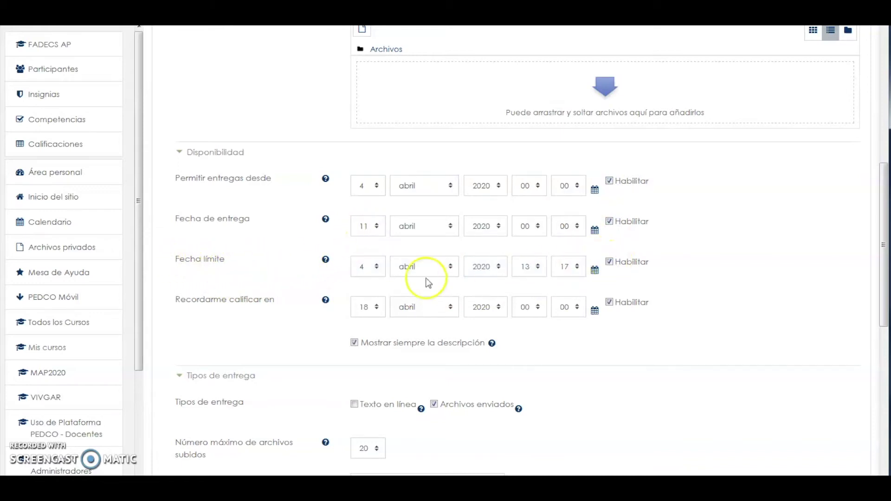
left_click(377, 268)
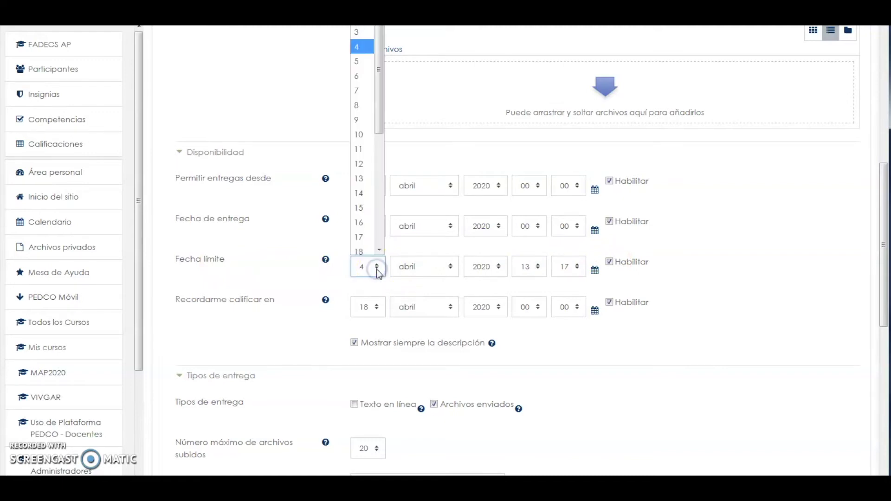
left_click(368, 164)
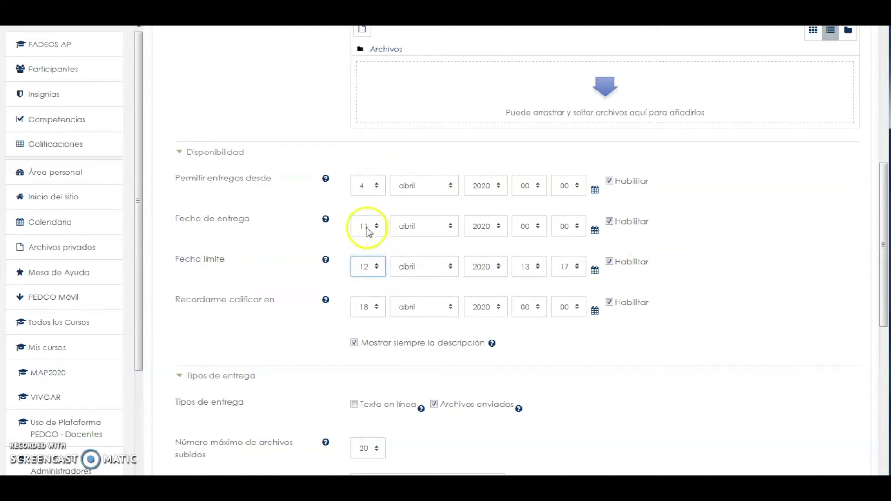
left_click(537, 274)
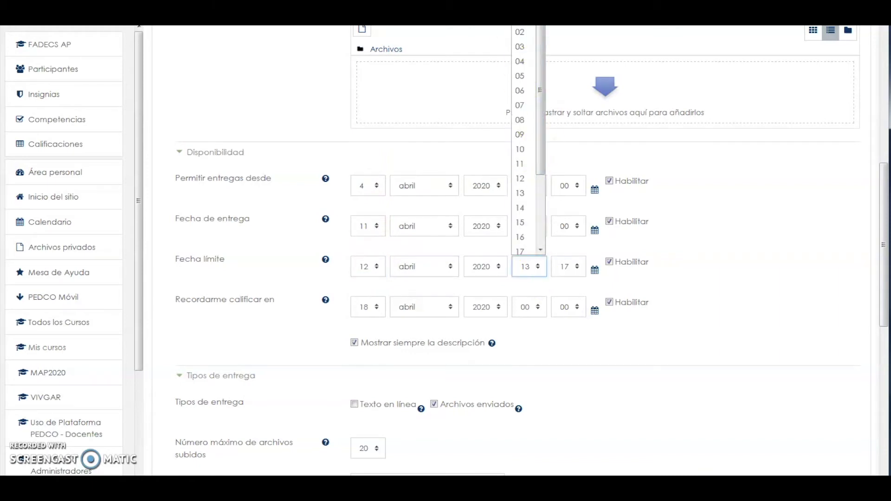
left_click(541, 56)
left_click(575, 265)
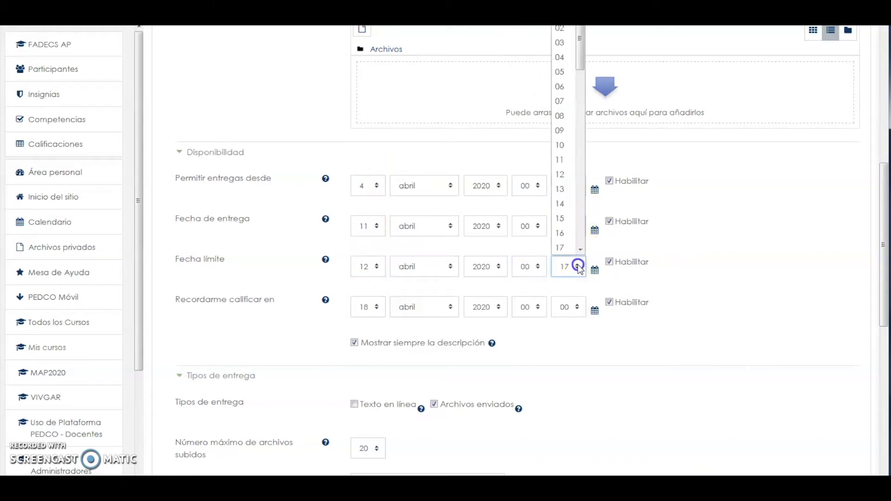
scroll(581, 58, "up", 2)
left_click(560, 29)
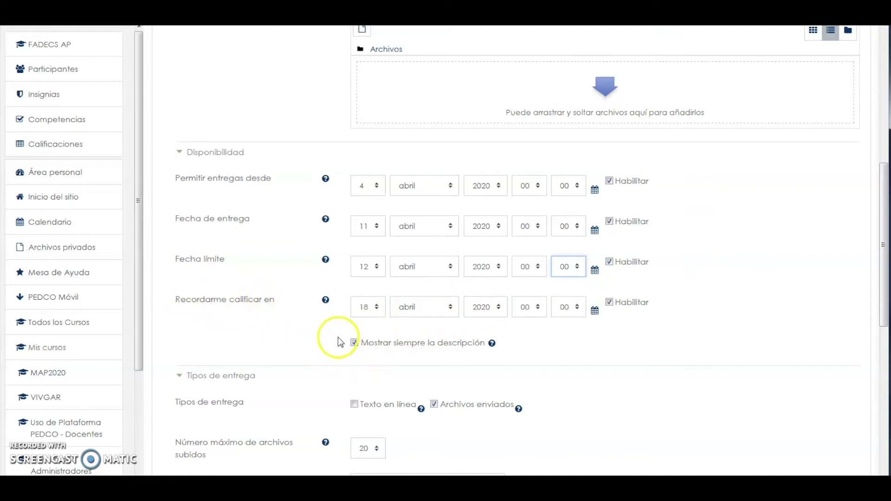
Step: Try turning the Mostrar siempre la descripción option off and back on
left_click(355, 344)
left_click(354, 344)
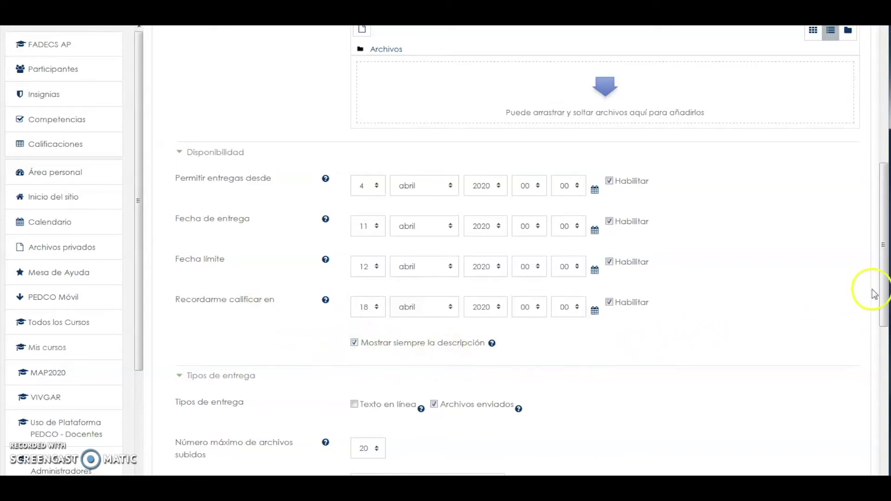
Step: Try accepting only Texto en línea submissions with a limit of 400 words, and switch back to Archivos enviados only
left_click_drag(885, 300, 878, 371)
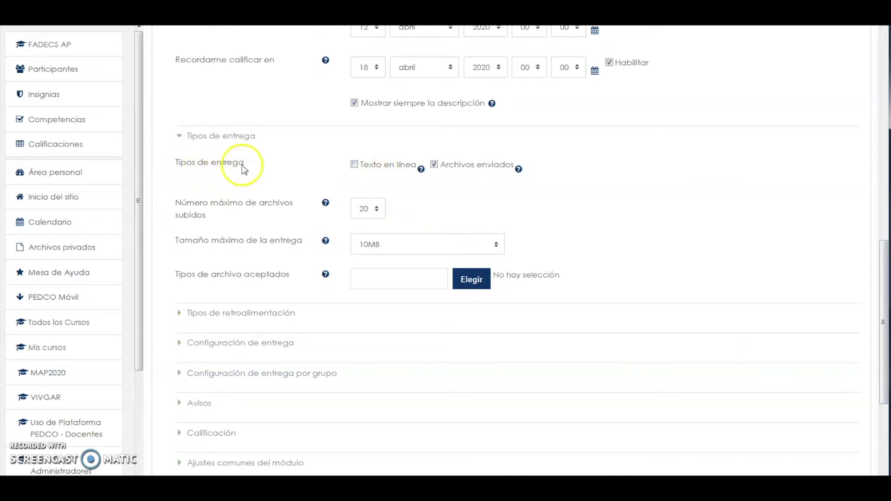
left_click(360, 165)
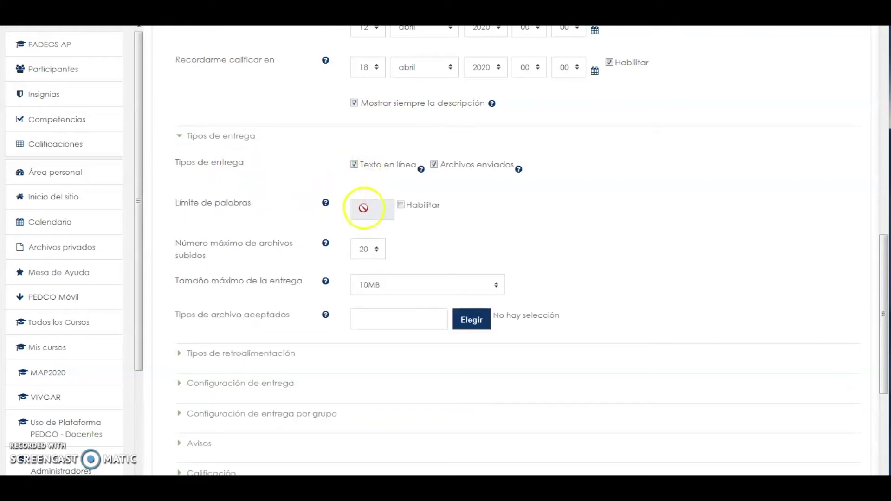
left_click(434, 164)
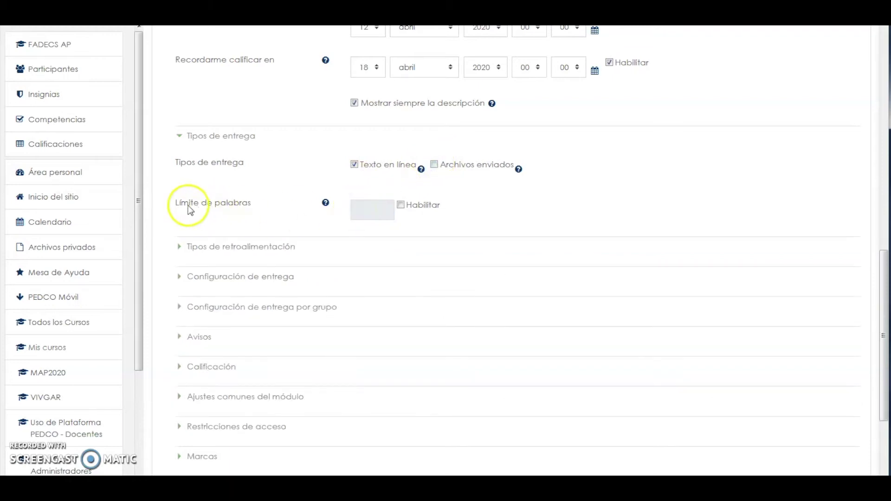
left_click(400, 207)
left_click(376, 208)
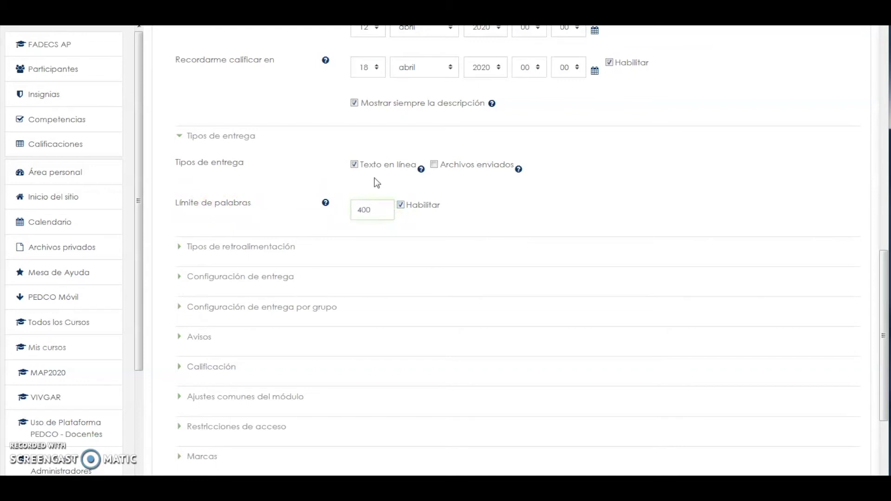
left_click(355, 164)
left_click(434, 165)
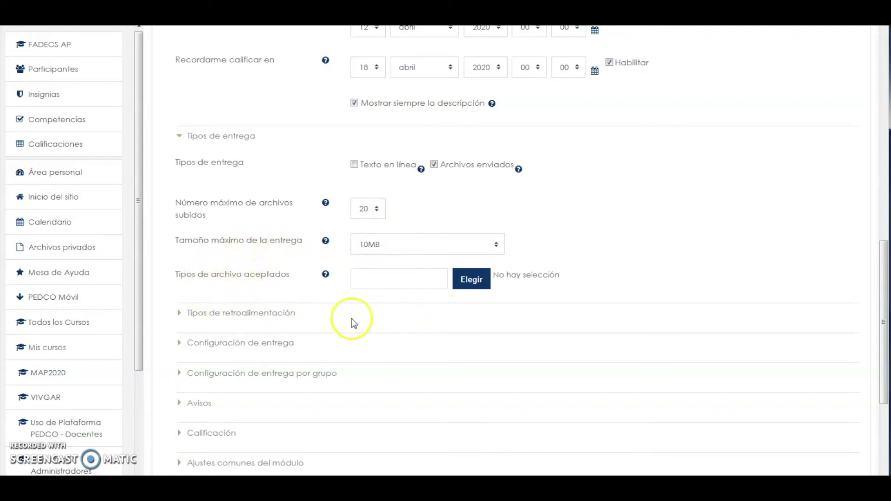
Step: Expand the Tipos de retroalimentación settings and enable Archivos de retroalimentación
left_click_drag(885, 268, 886, 275)
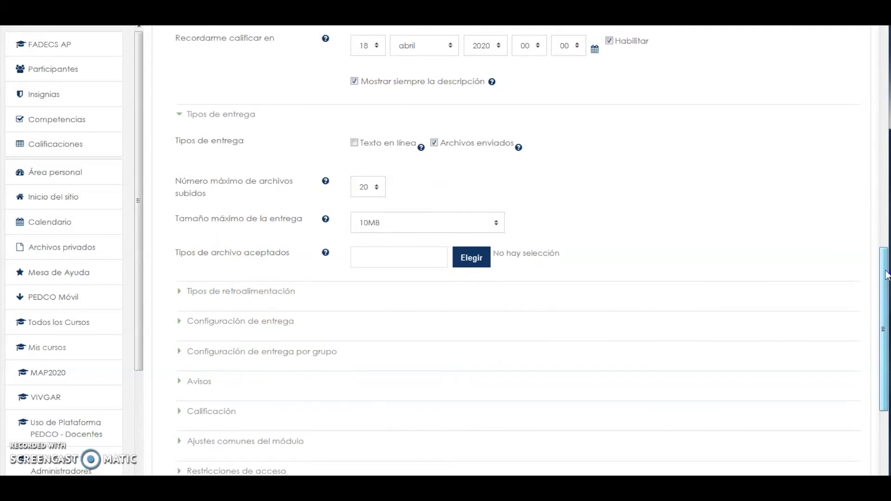
left_click(180, 294)
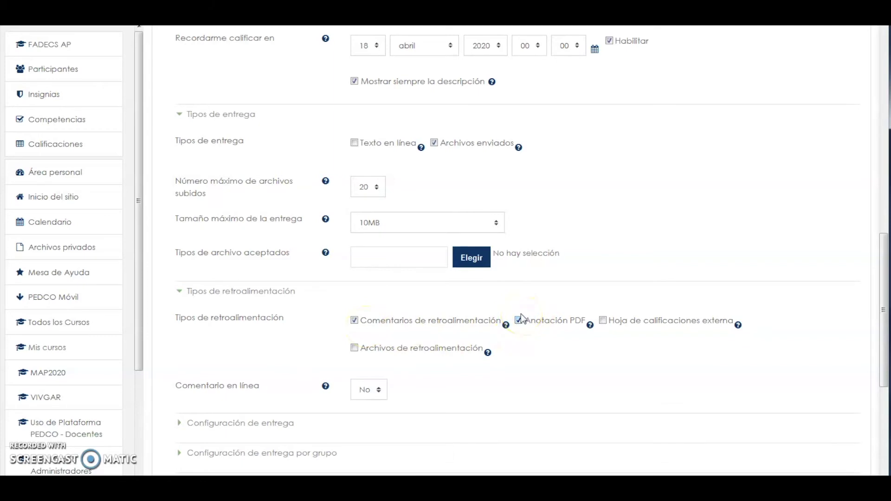
left_click(358, 352)
left_click_drag(882, 331, 884, 371)
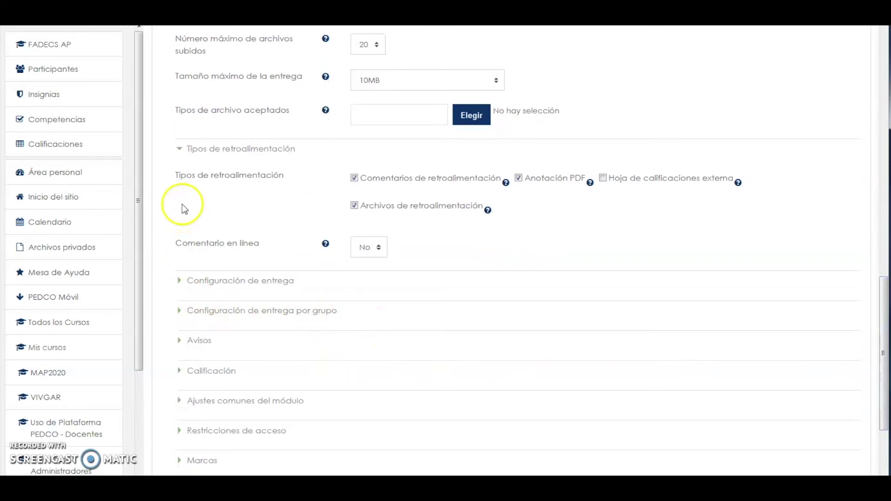
Step: Review the Configuración de entrega settings, including the options available for Número máximo de intentos
left_click(180, 149)
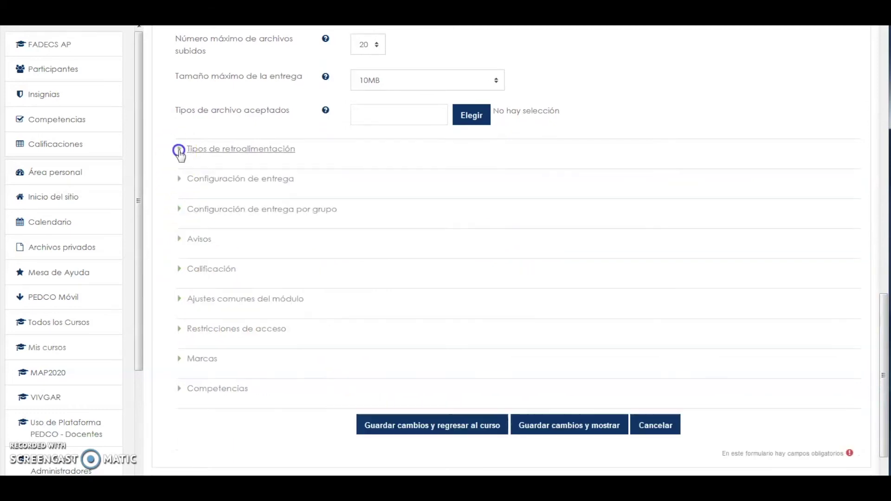
left_click(181, 185)
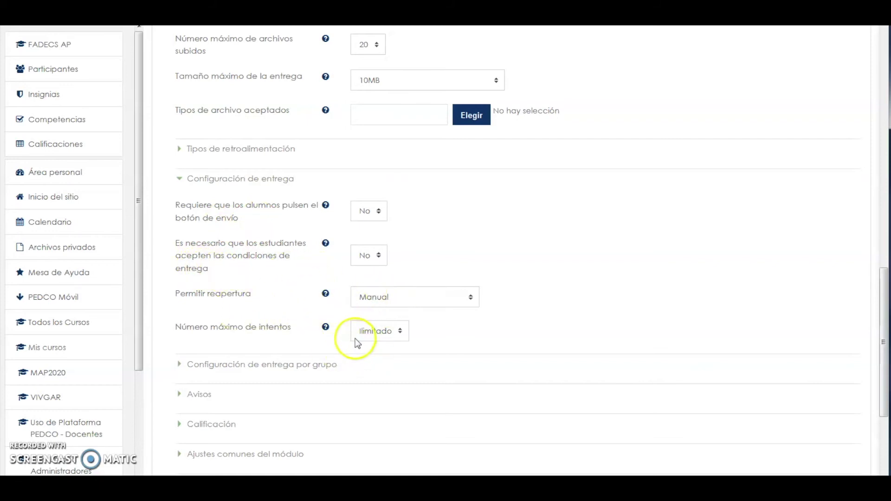
left_click(399, 333)
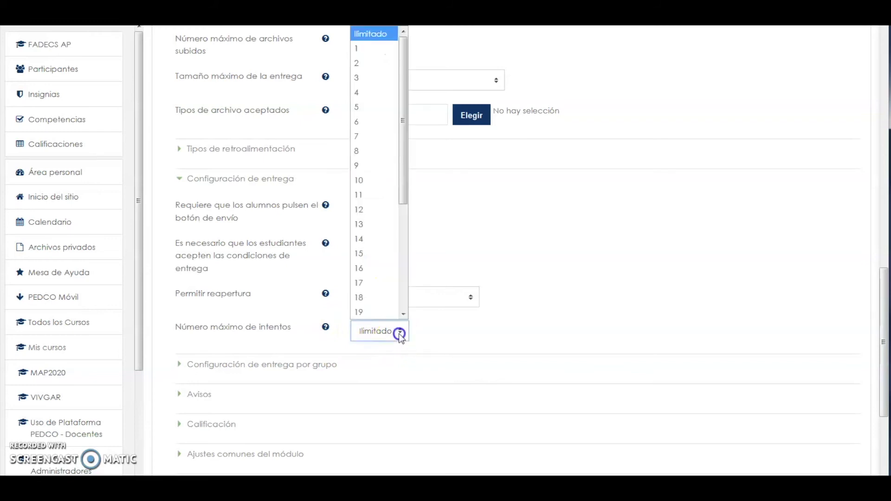
left_click(400, 333)
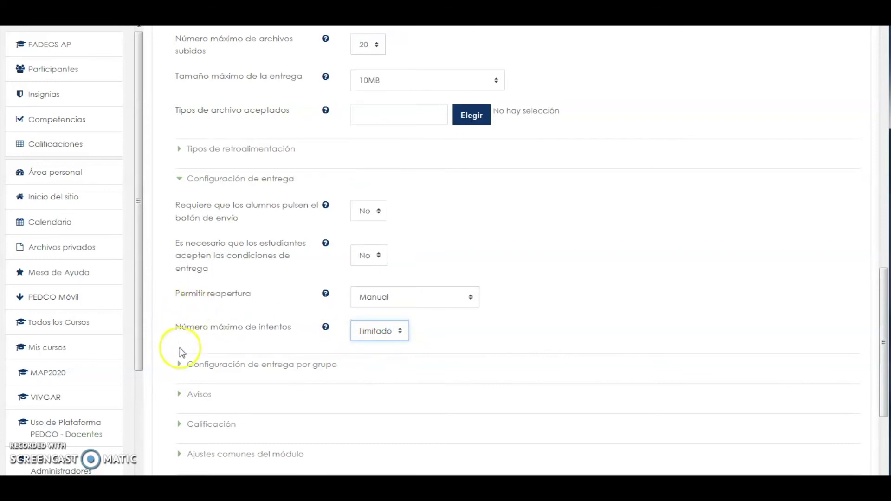
left_click(180, 181)
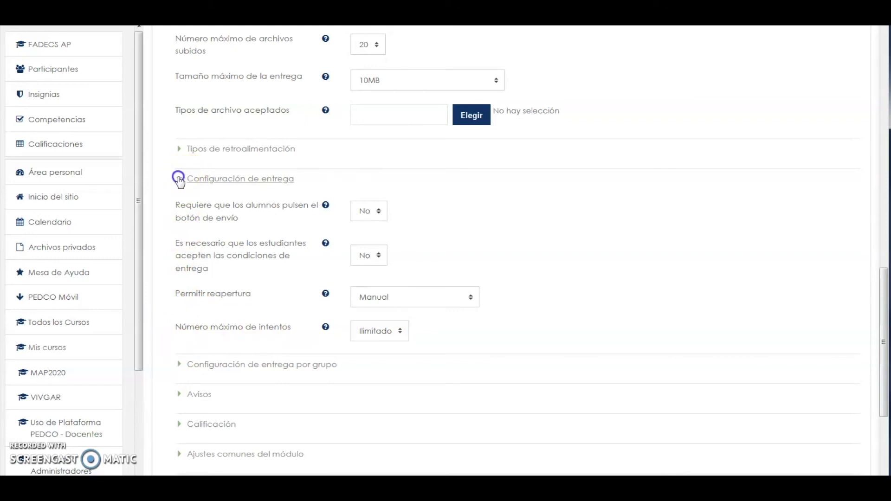
Step: Try enabling Entrega por grupos with group membership required, check the grouping options, and switch Entrega por grupos back to No
left_click(179, 213)
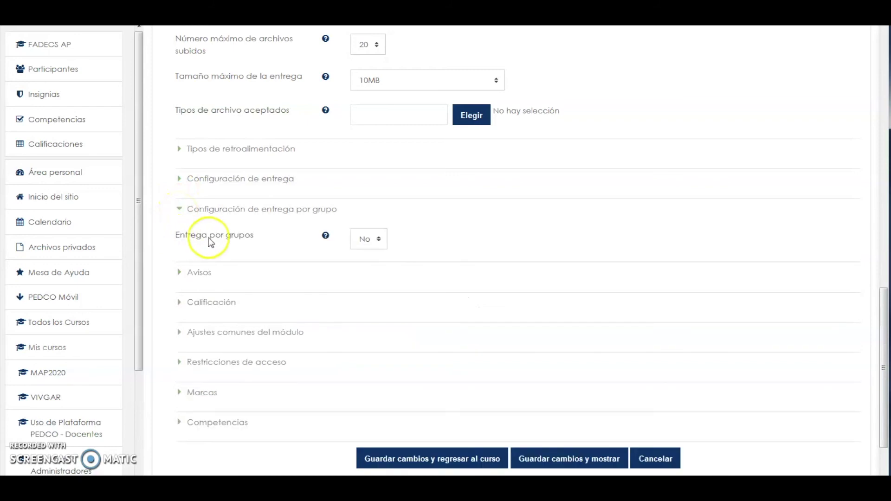
left_click(378, 242)
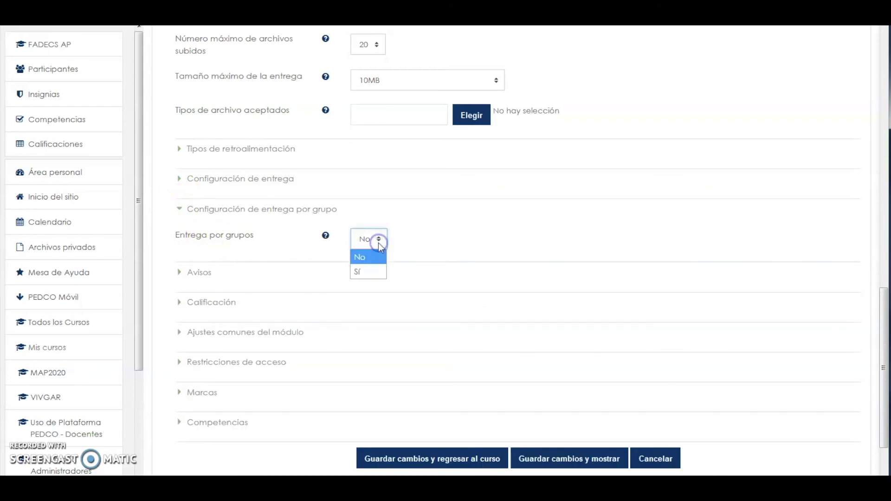
left_click(374, 270)
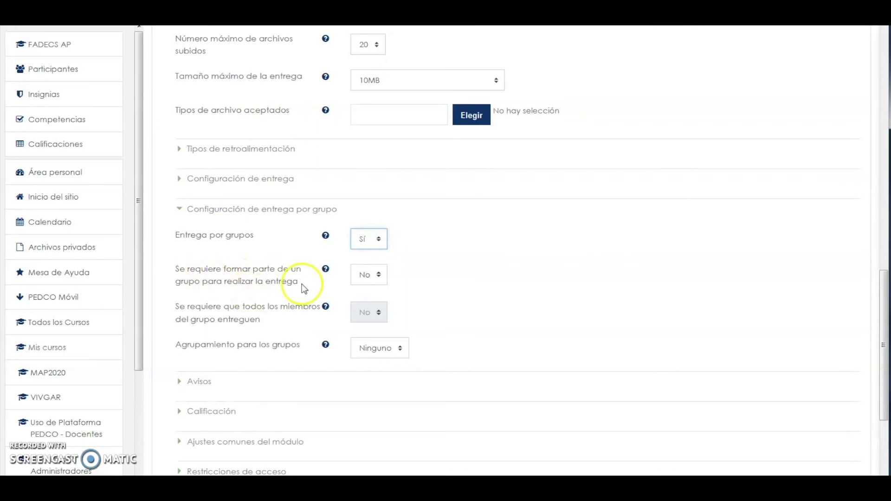
left_click(380, 277)
left_click(373, 306)
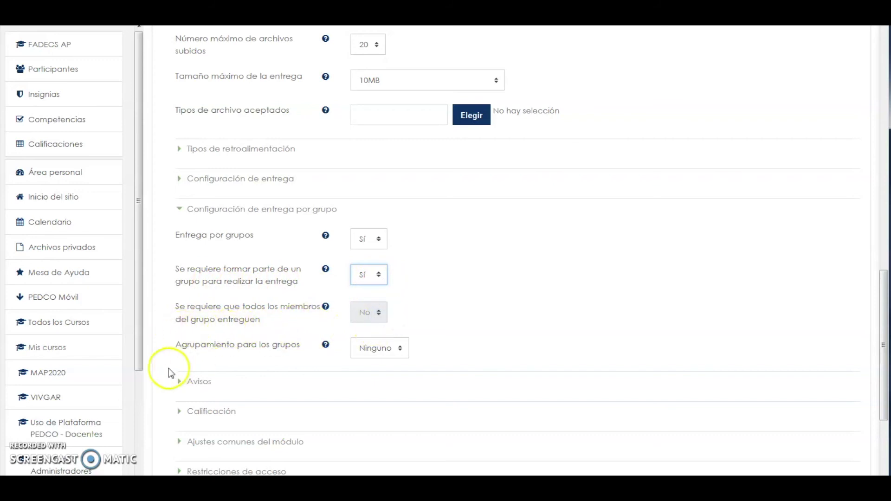
left_click(398, 349)
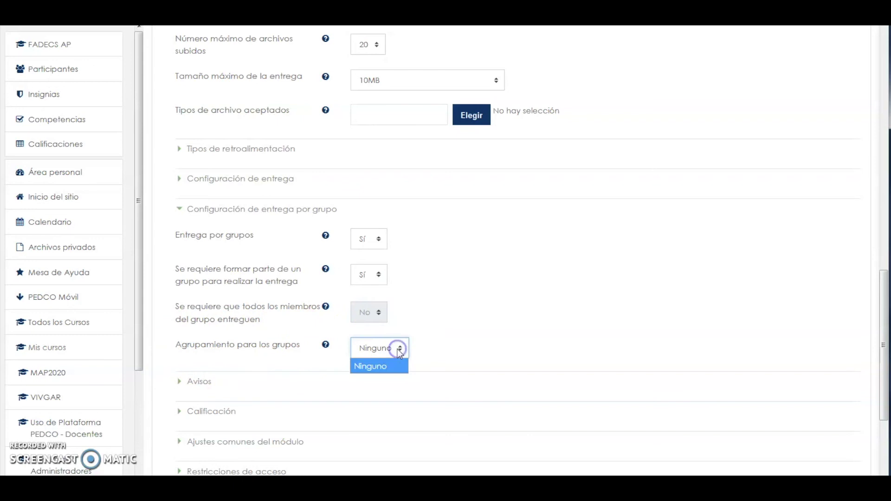
left_click(279, 358)
left_click(380, 242)
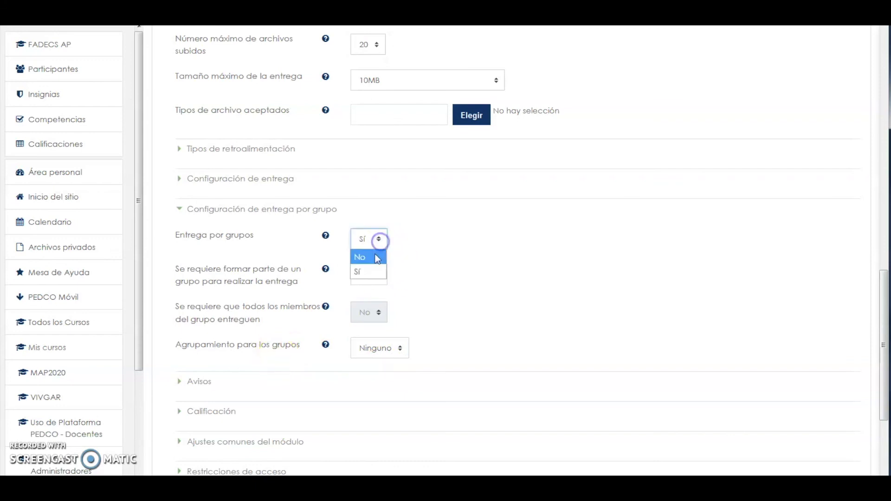
left_click(375, 254)
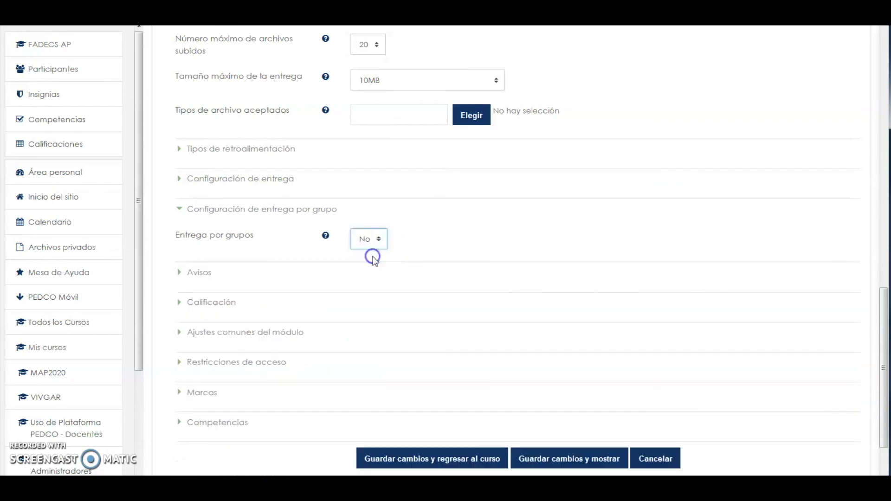
Step: Expand the Calificación settings and set the Puntuación máxima to 10
left_click(178, 311)
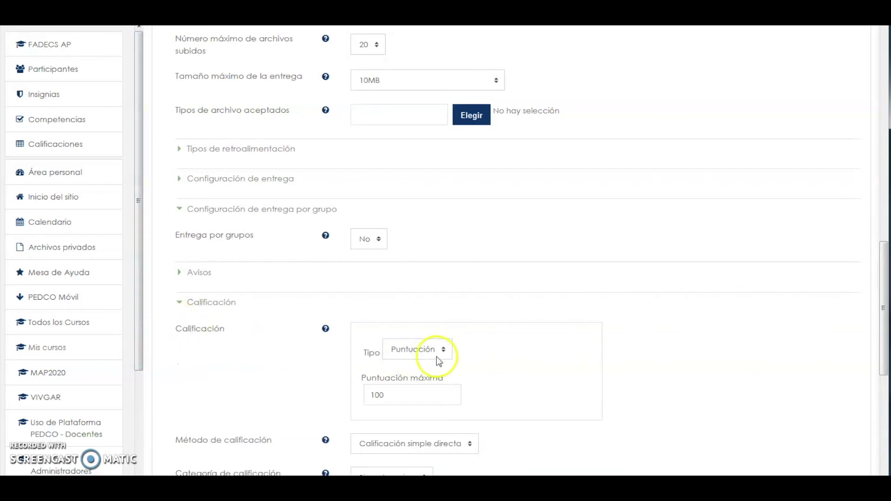
left_click(382, 396)
double_click(383, 396)
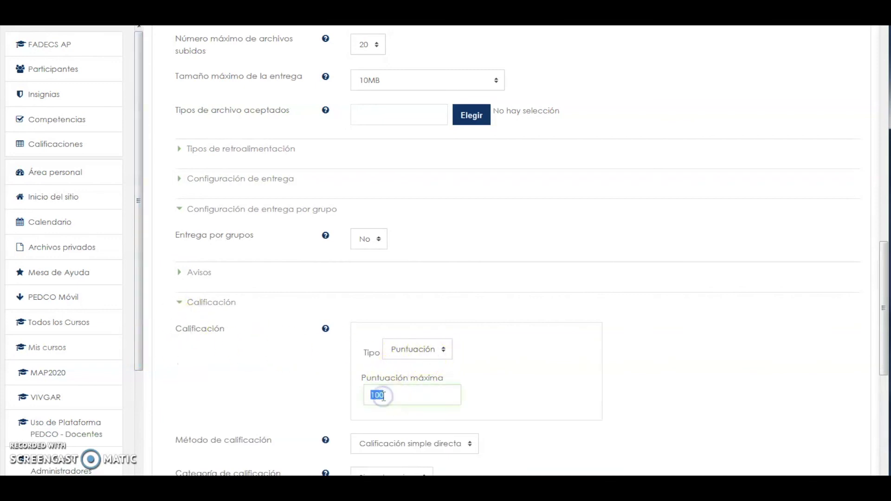
type("10")
left_click_drag(884, 328, 887, 385)
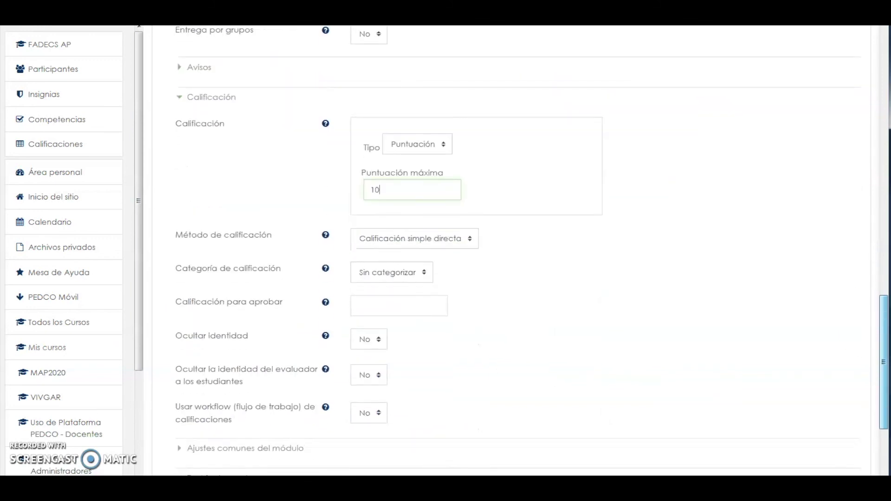
left_click_drag(886, 385, 885, 379)
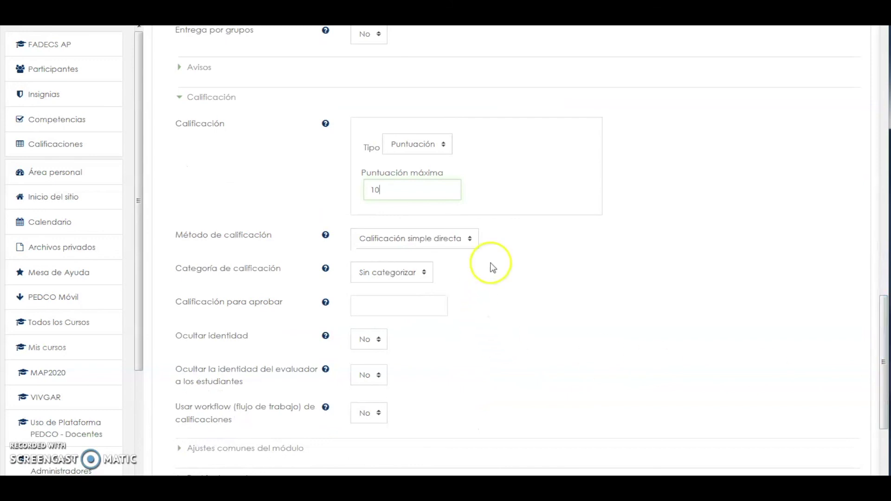
Step: Set the Método de calificación to Rúbrica and keep Sin categorizar as the Categoría de calificación
left_click(470, 247)
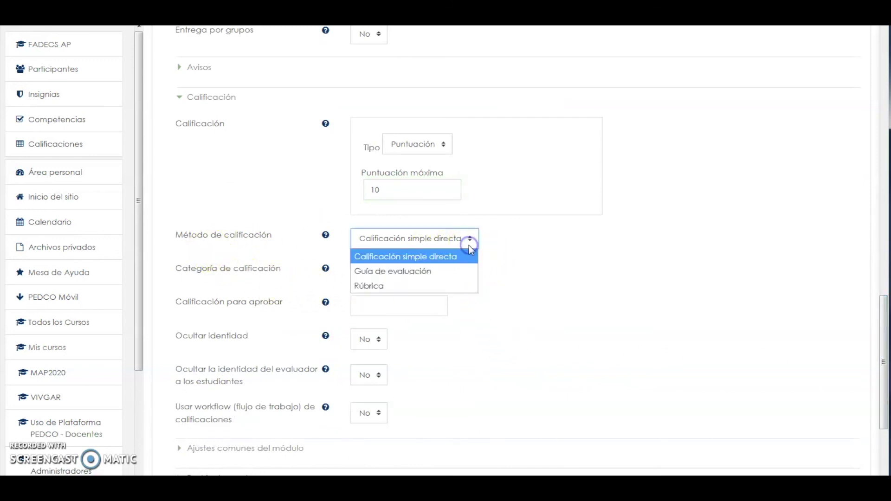
left_click(539, 270)
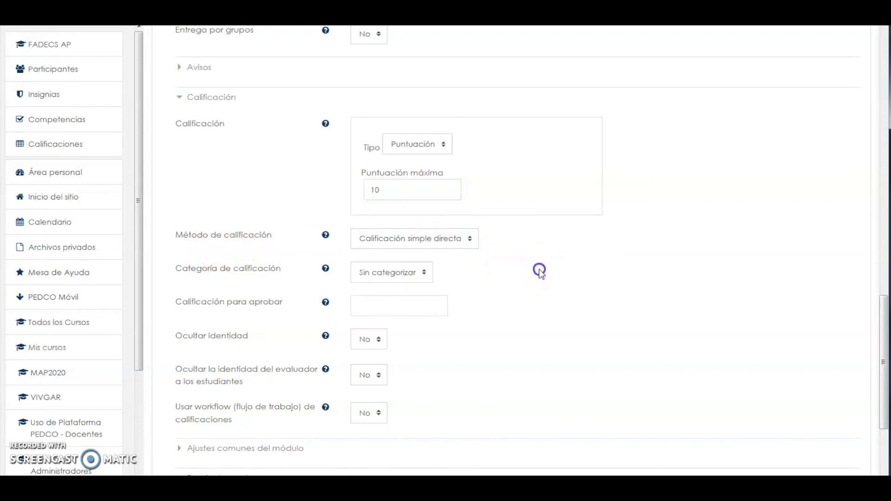
left_click(467, 246)
left_click(389, 284)
left_click(429, 274)
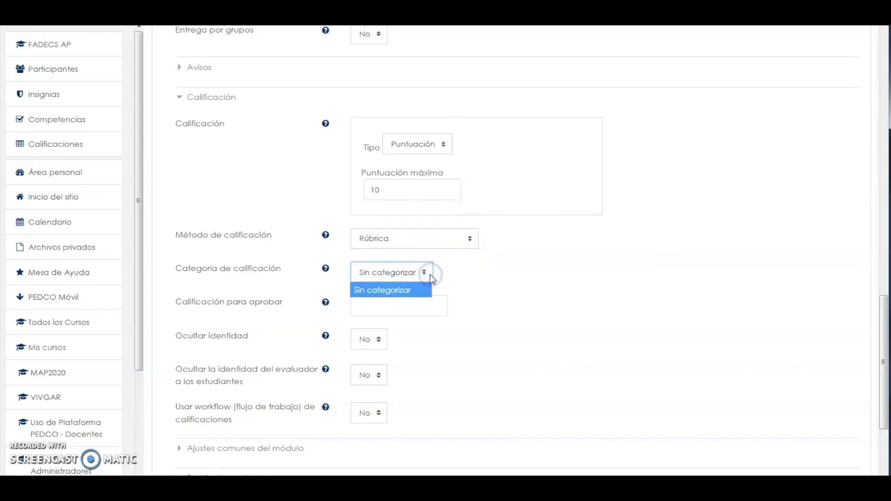
left_click(430, 274)
Step: Set the Calificación para aprobar to 10 and keep Ocultar identidad at No
left_click(403, 306)
type("10")
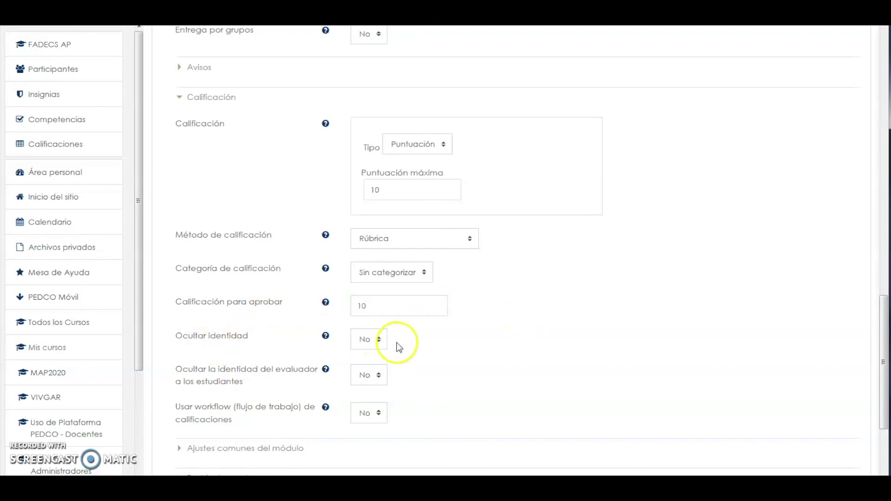
left_click(378, 340)
left_click(367, 358)
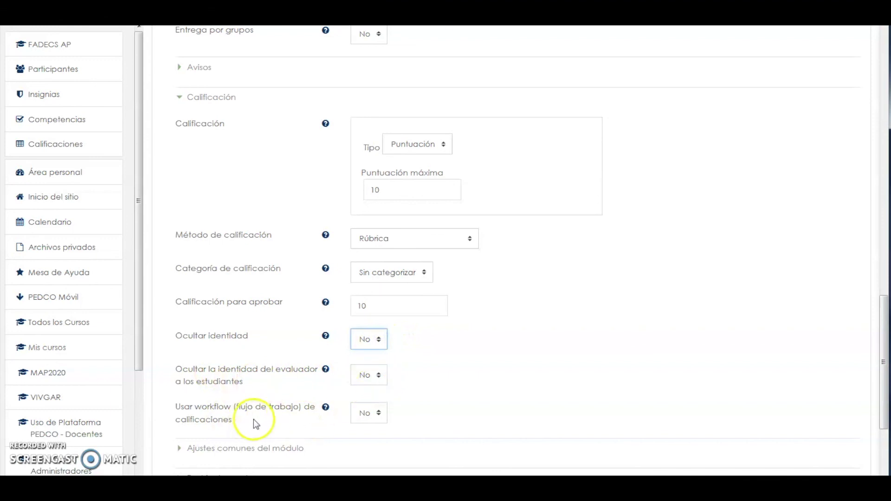
Step: Save the assignment, return to the course page and locate TRABAJO PRACTICO 1 under Unidad 1
left_click(877, 422)
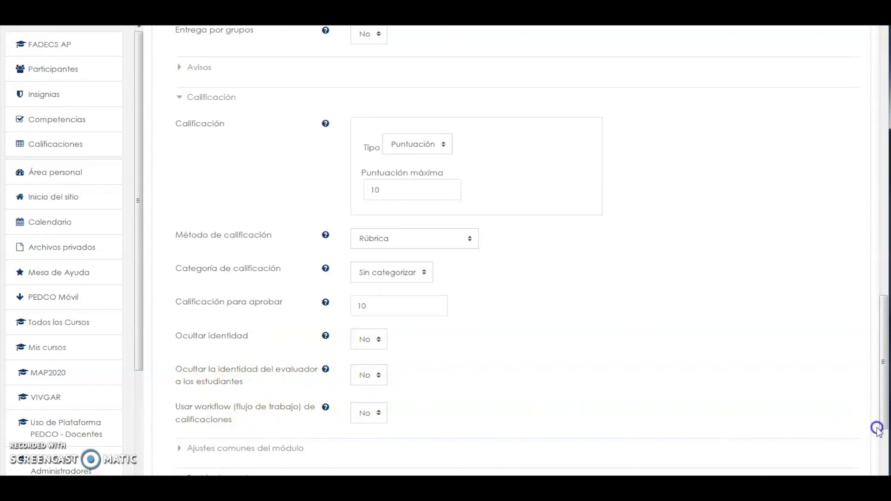
left_click_drag(880, 420, 885, 453)
left_click(488, 472)
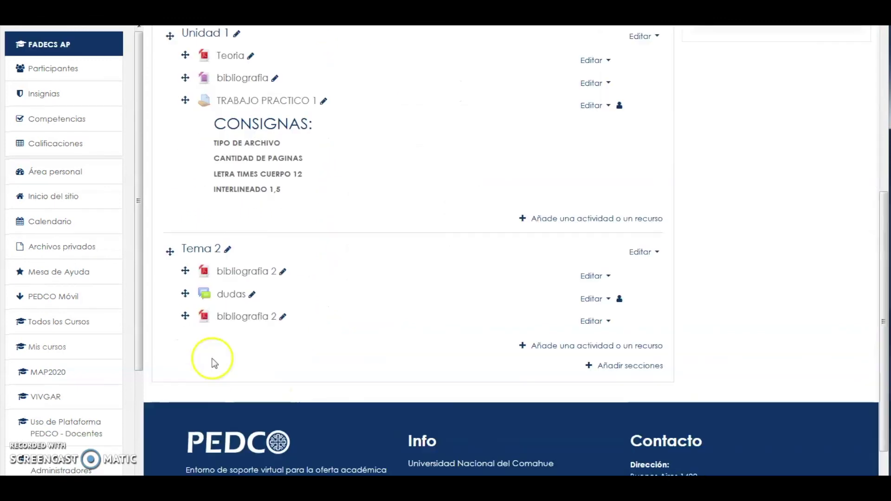
left_click_drag(882, 361, 885, 322)
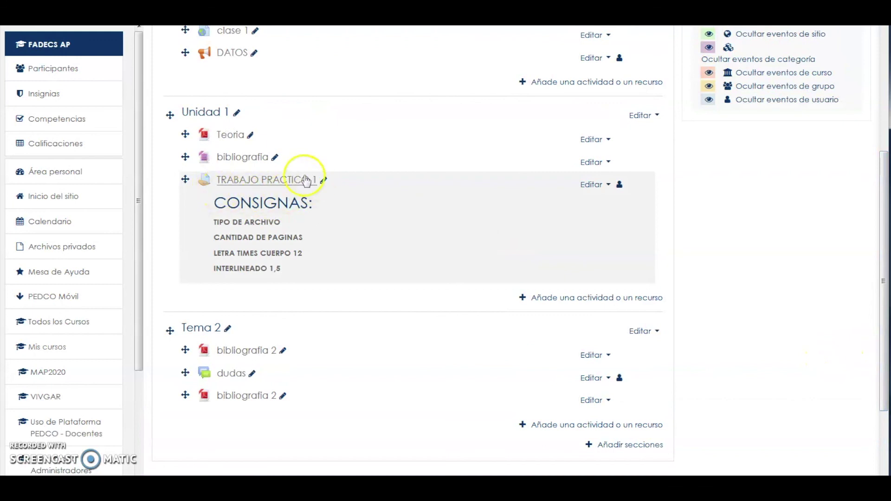